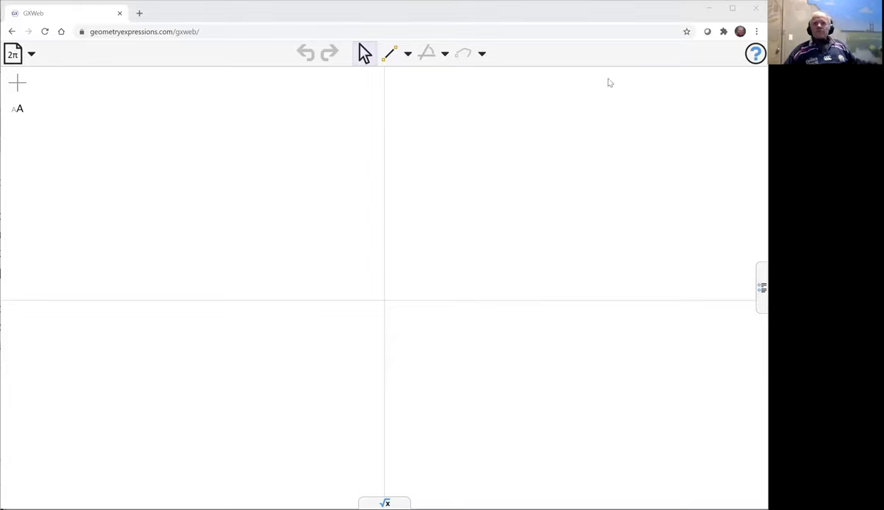
Draw a near-vertical infinite line to the right of the y-axis.
{"action": "left_click", "coordinate": [409, 60]}
{"action": "left_click", "coordinate": [395, 157]}
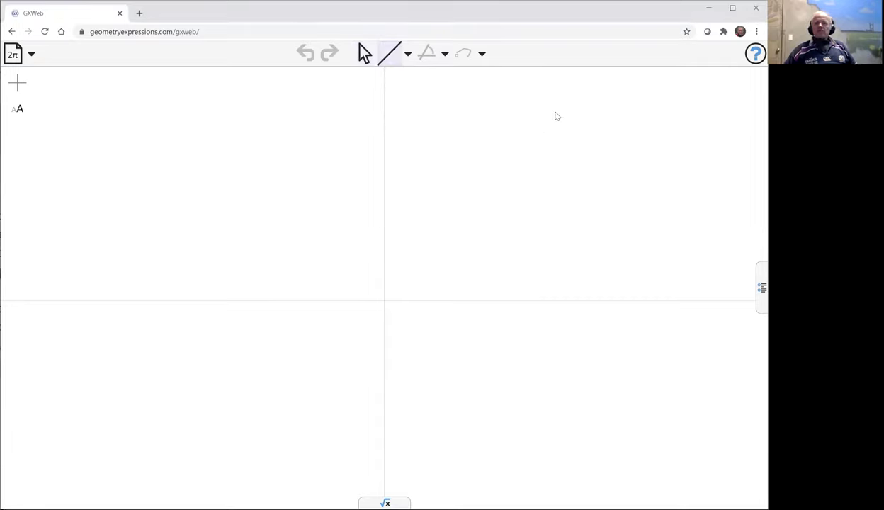
{"action": "left_click_drag", "start_coordinate": [595, 278], "coordinate": [588, 376]}
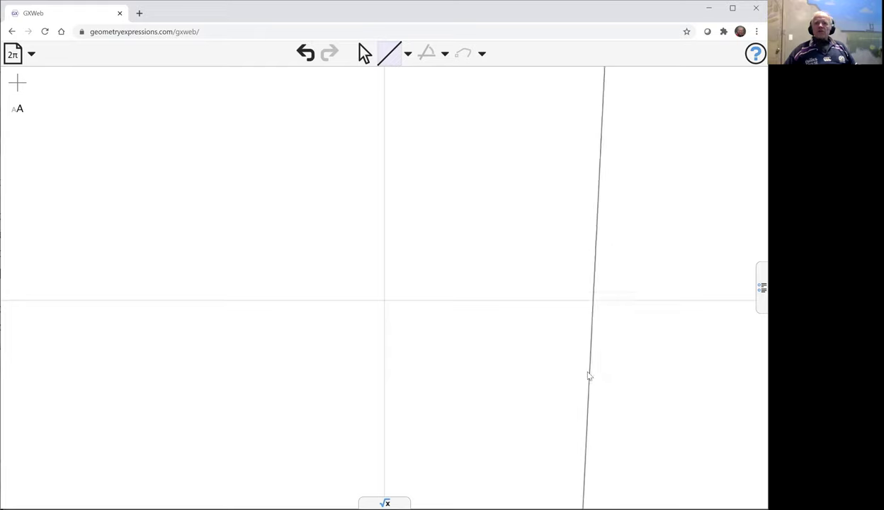
Constrain the line's distance from the y-axis as a.
{"action": "left_click", "coordinate": [365, 54]}
{"action": "left_click", "coordinate": [498, 111]}
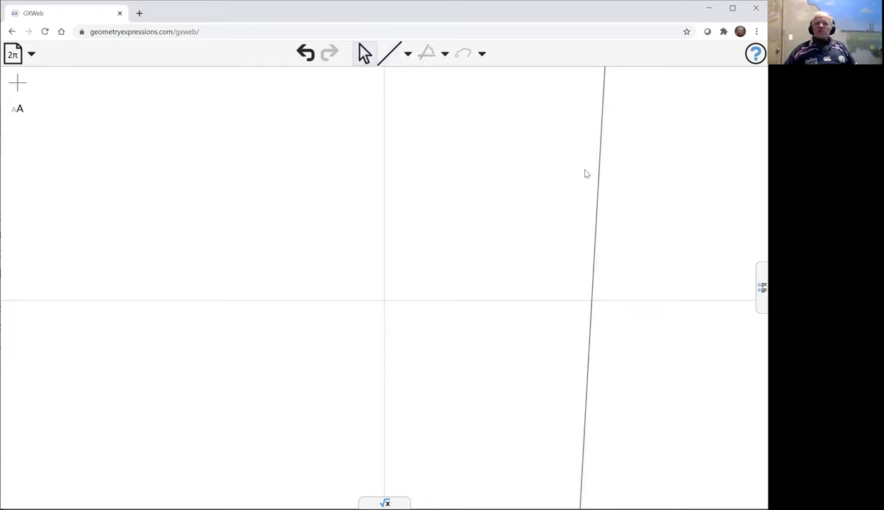
{"action": "left_click", "coordinate": [600, 181]}
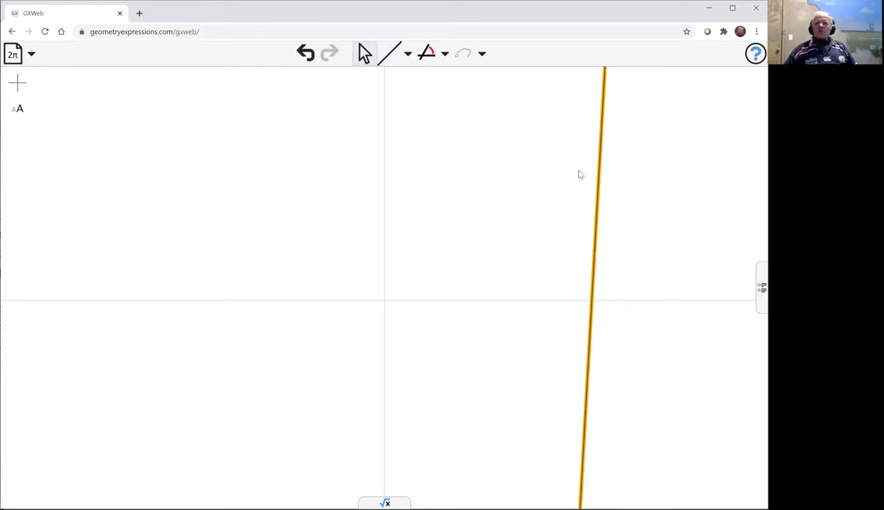
{"action": "left_click", "coordinate": [384, 174], "text": "shift"}
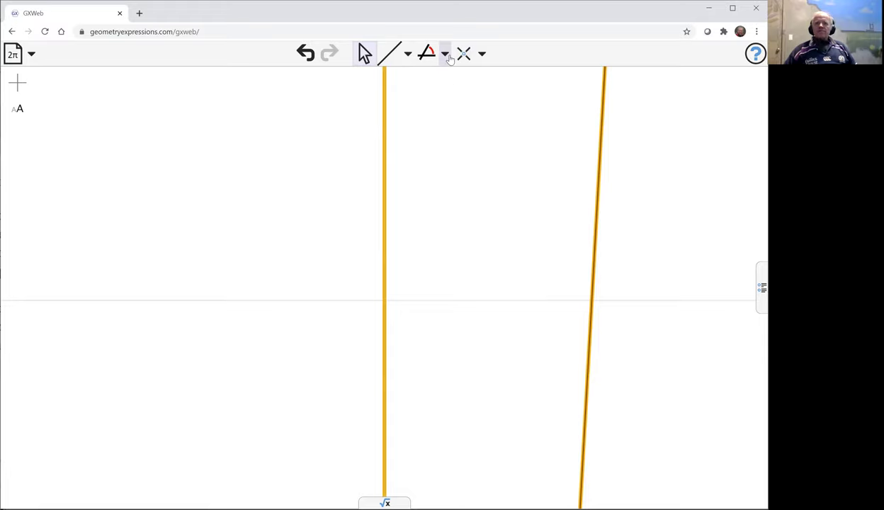
{"action": "left_click", "coordinate": [446, 54]}
{"action": "left_click", "coordinate": [433, 75]}
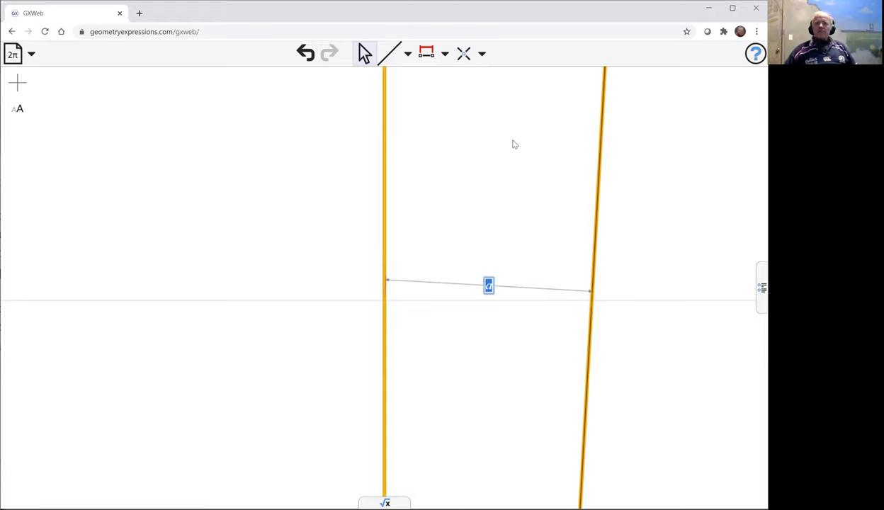
{"action": "left_click", "coordinate": [515, 144]}
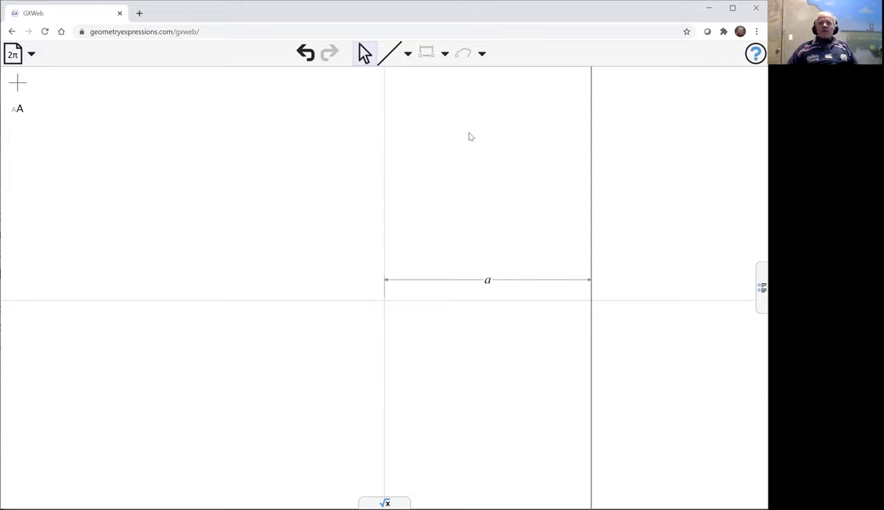
Draw segment AB from the origin to the vertical line, then segment BC leftward to new point C.
{"action": "left_click", "coordinate": [408, 57]}
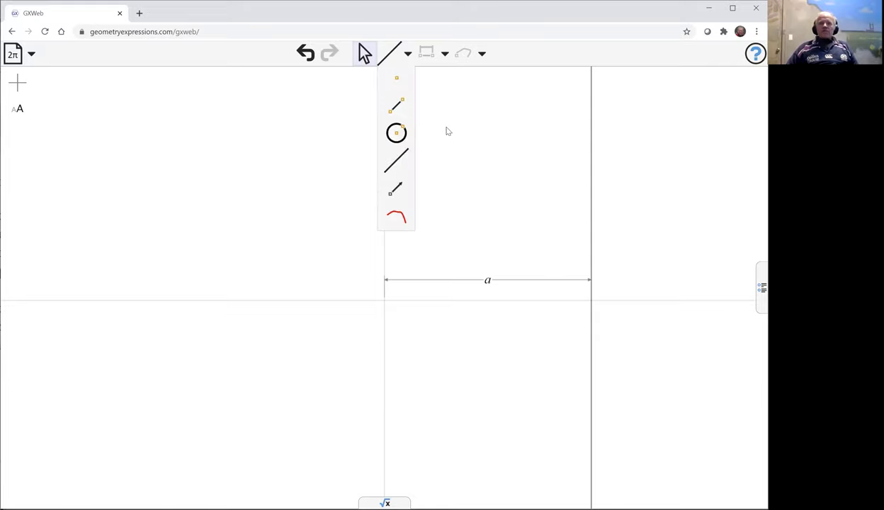
{"action": "left_click", "coordinate": [397, 105]}
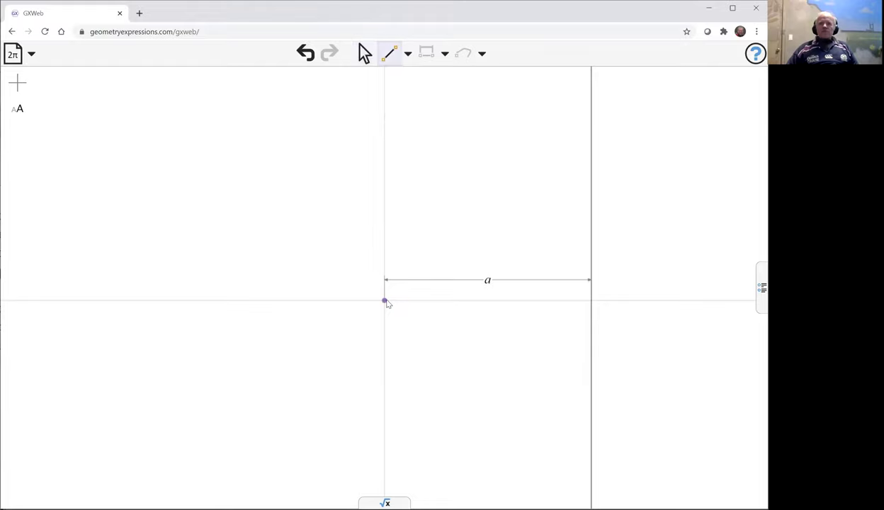
{"action": "left_click", "coordinate": [592, 202]}
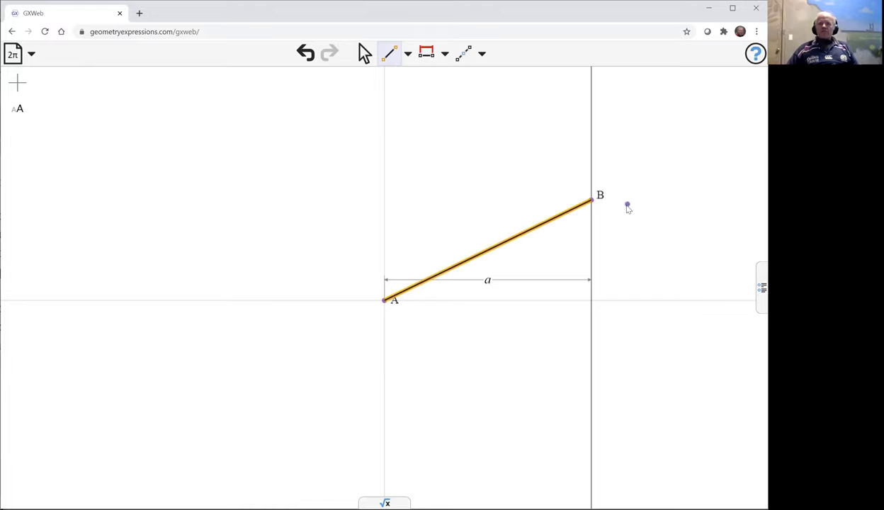
{"action": "left_click", "coordinate": [445, 54]}
{"action": "mouse_move", "coordinate": [592, 204]}
{"action": "left_mouse_down"}
{"action": "mouse_move", "coordinate": [515, 196]}
{"action": "mouse_move", "coordinate": [515, 237]}
{"action": "left_mouse_up"}
Finish segment CD on AB and make CB perpendicular to the vertical line.
{"action": "left_click", "coordinate": [364, 53]}
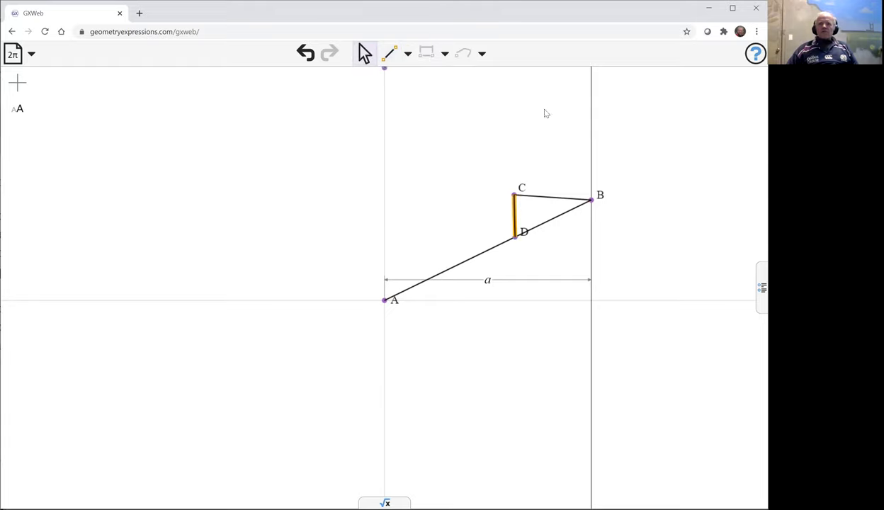
{"action": "left_click", "coordinate": [549, 196]}
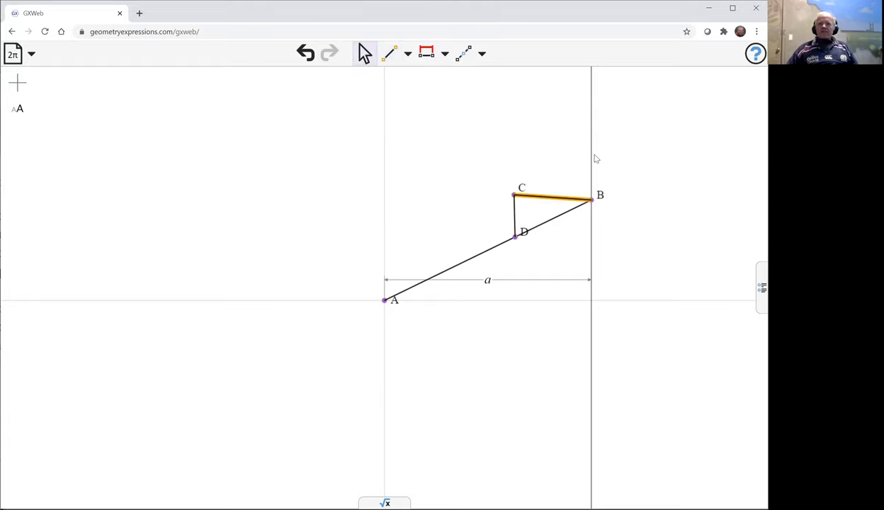
{"action": "left_click", "coordinate": [592, 157], "text": "shift"}
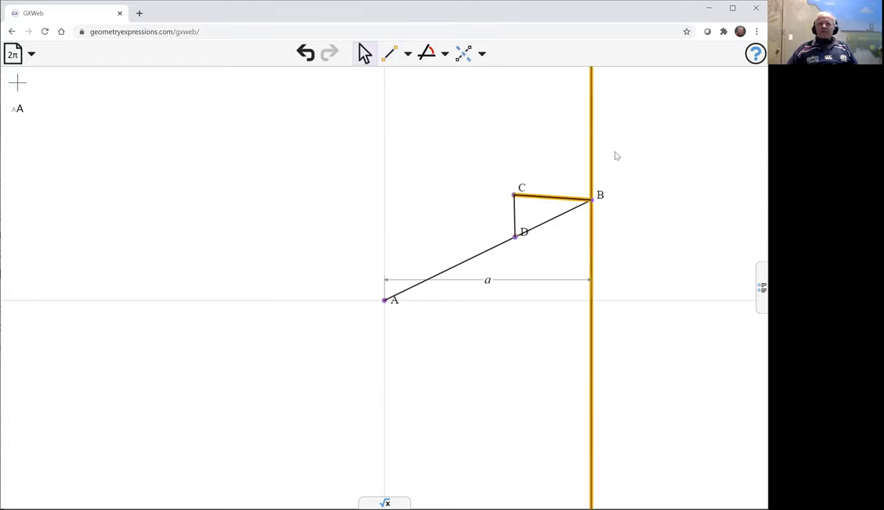
{"action": "left_click", "coordinate": [445, 54]}
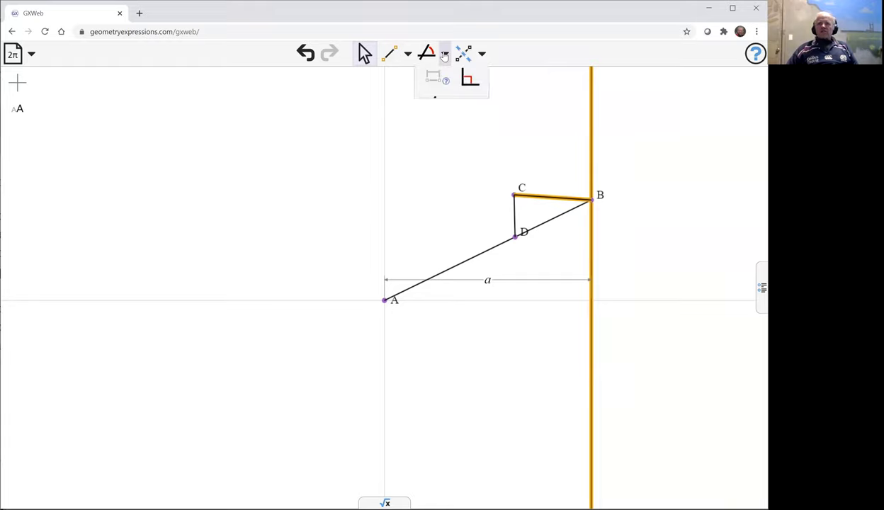
{"action": "left_click", "coordinate": [469, 79]}
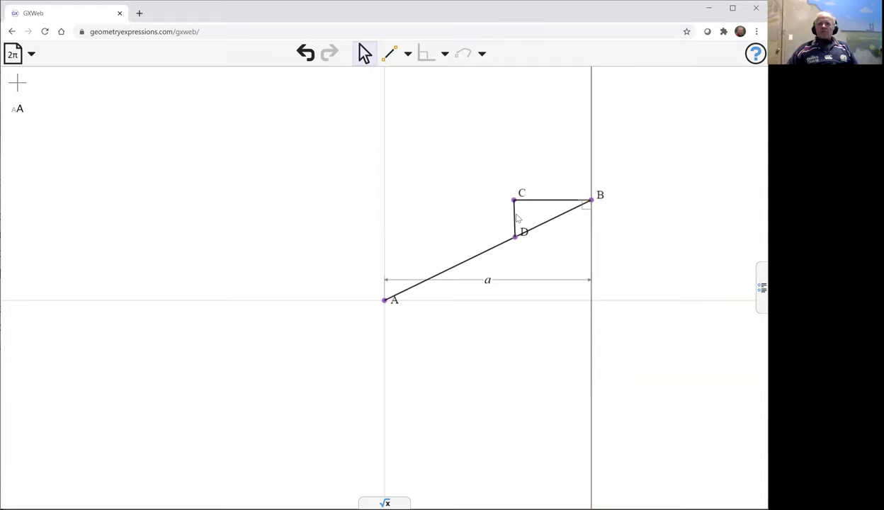
Make segment CD perpendicular to CB at C.
{"action": "left_click", "coordinate": [489, 167]}
{"action": "left_click", "coordinate": [515, 222]}
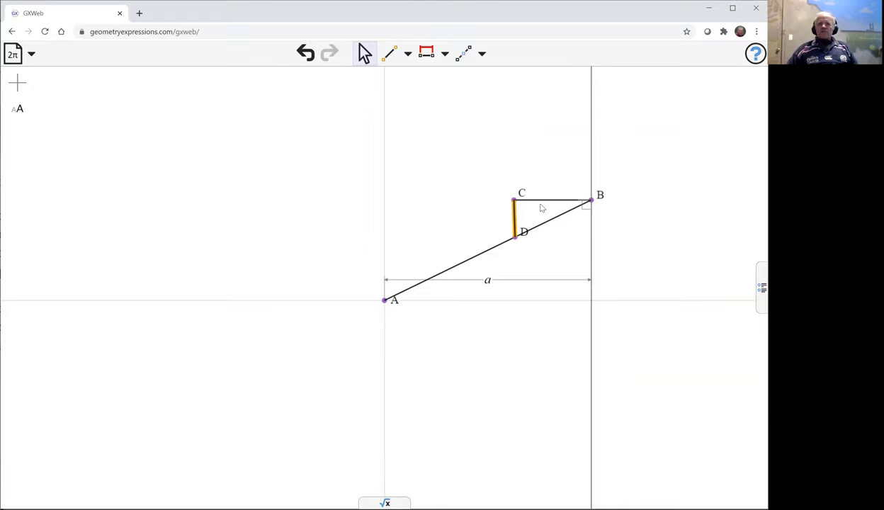
{"action": "left_click", "coordinate": [545, 202], "text": "shift"}
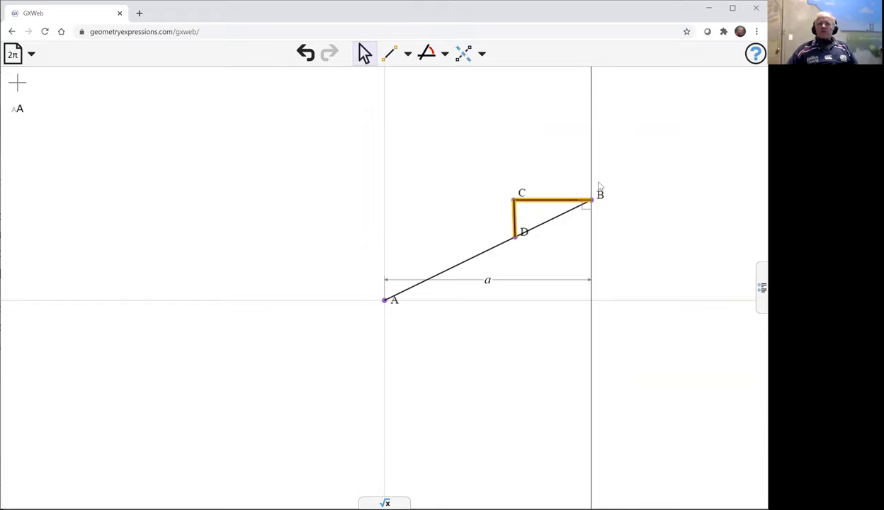
{"action": "left_click", "coordinate": [447, 54]}
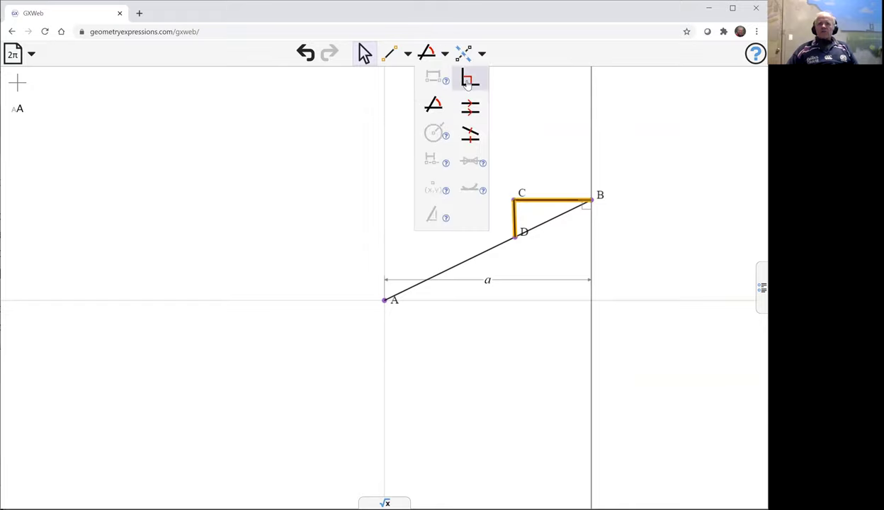
{"action": "left_click", "coordinate": [469, 77]}
{"action": "left_click", "coordinate": [388, 54]}
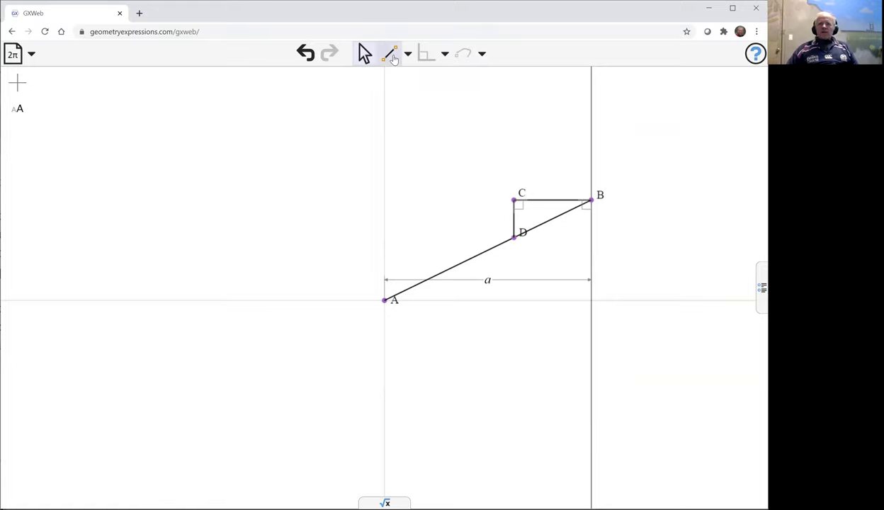
Draw segment AC from origin A to point C.
{"action": "left_click", "coordinate": [448, 207]}
{"action": "key", "text": "Escape"}
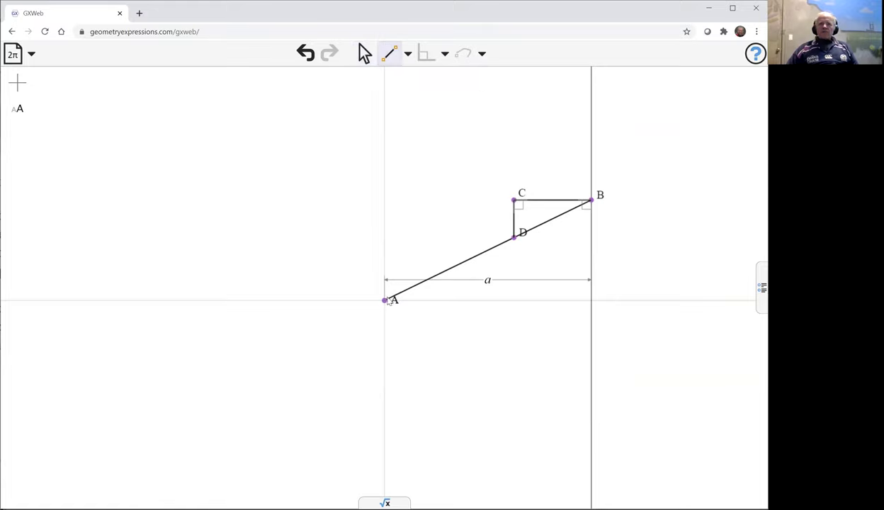
{"action": "left_click", "coordinate": [477, 255]}
{"action": "left_click", "coordinate": [510, 203]}
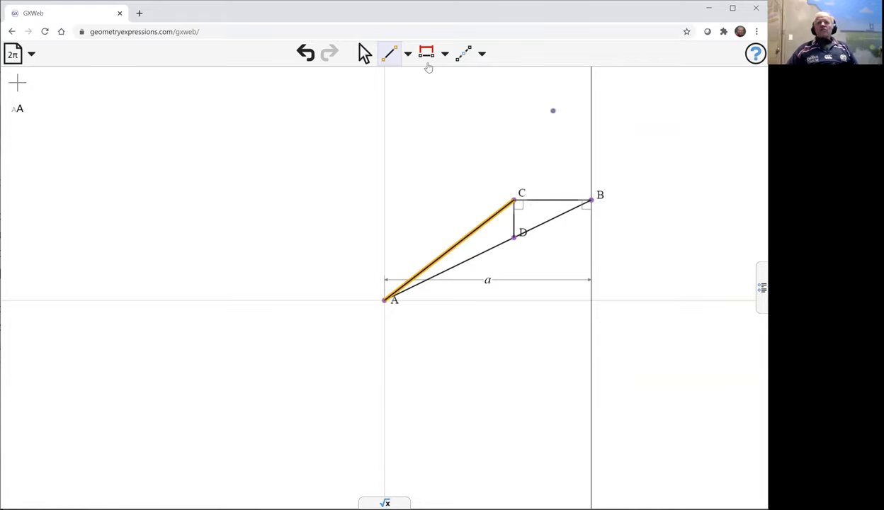
{"action": "left_click", "coordinate": [364, 57]}
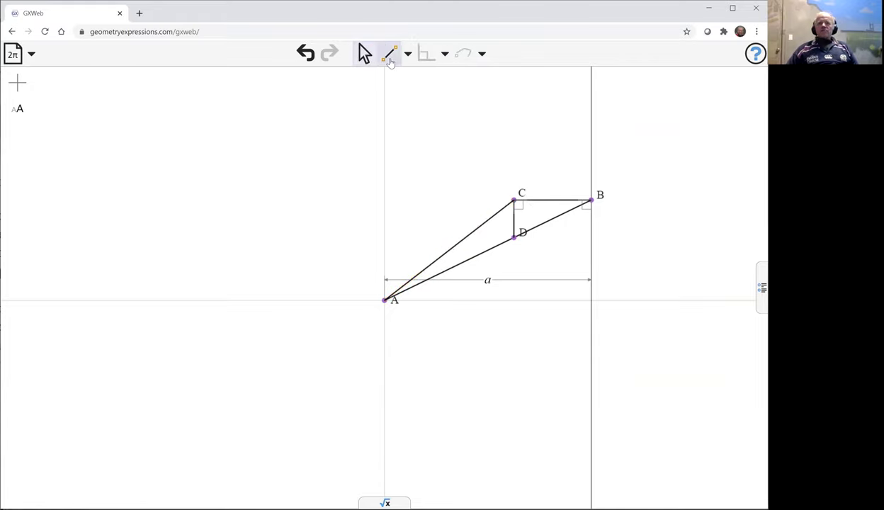
Constrain AC's length and label it r.
{"action": "left_click", "coordinate": [469, 236]}
{"action": "left_click", "coordinate": [425, 53]}
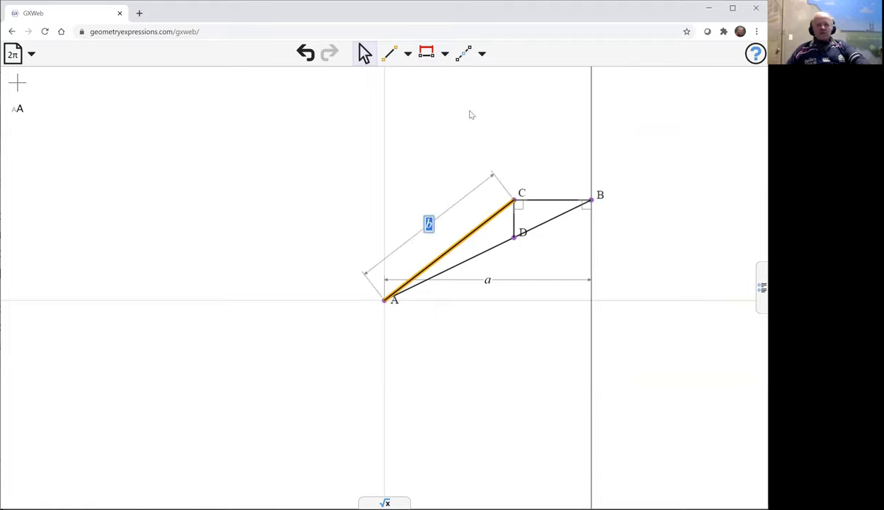
{"action": "type", "text": "r"}
{"action": "left_click", "coordinate": [472, 113]}
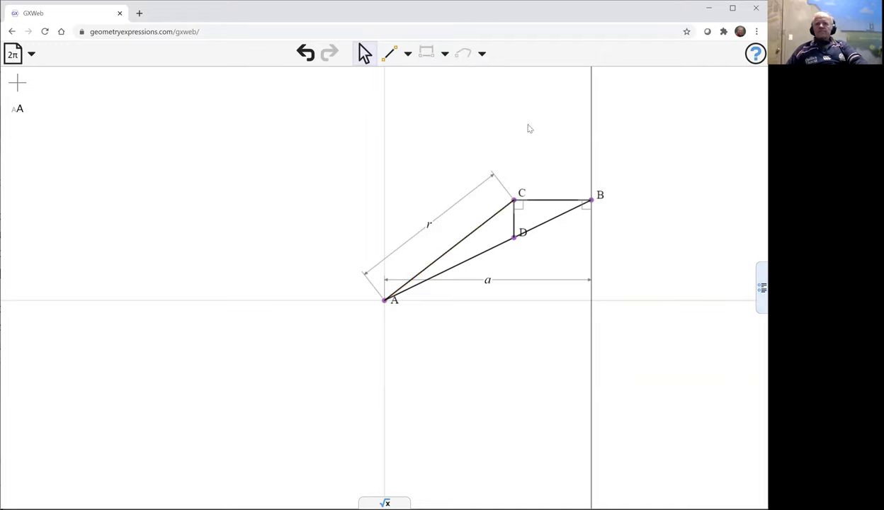
Constrain the angle between AC and the horizontal axis as θ.
{"action": "left_click", "coordinate": [485, 229]}
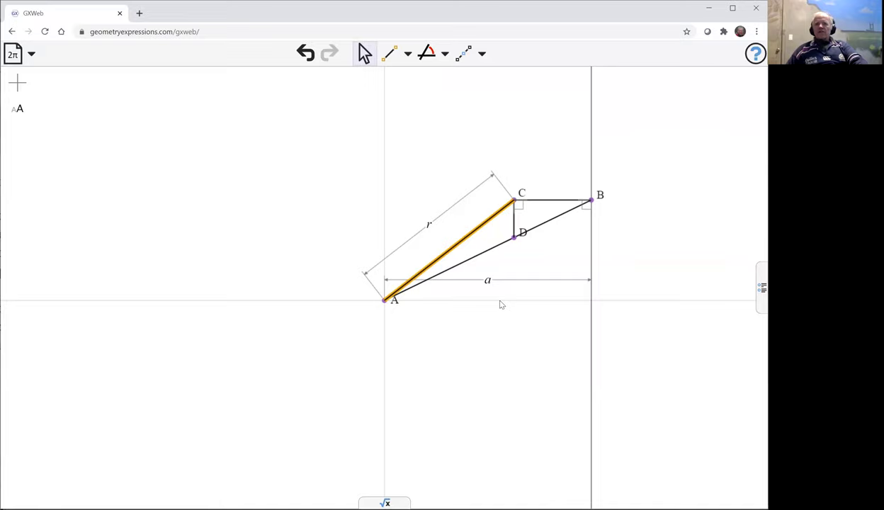
{"action": "left_click", "coordinate": [500, 301], "text": "shift"}
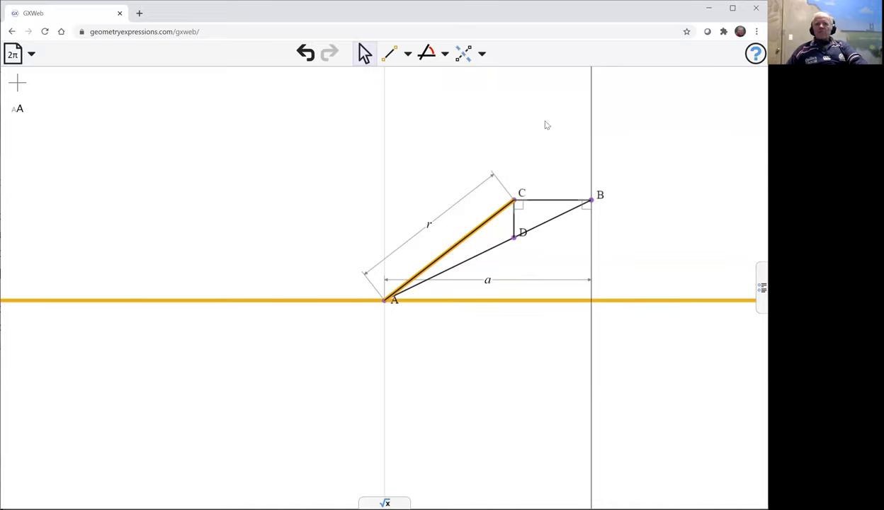
{"action": "left_click", "coordinate": [426, 53]}
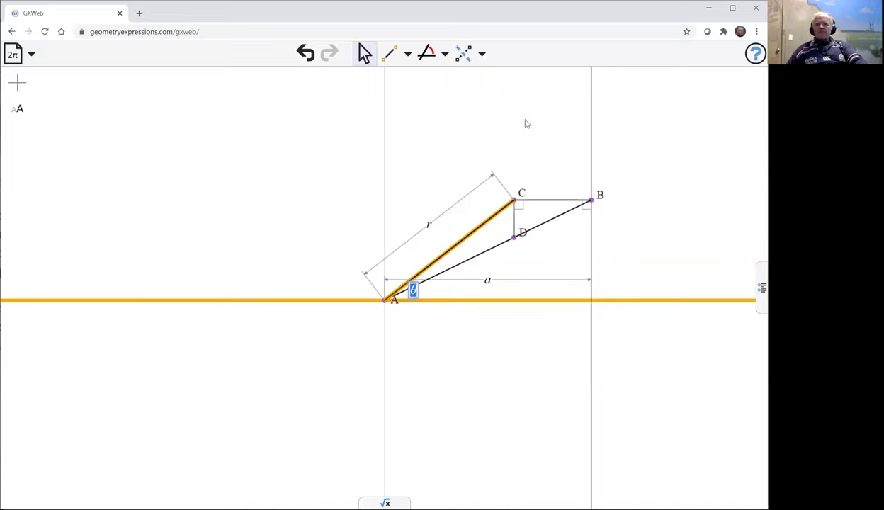
{"action": "left_click", "coordinate": [537, 124]}
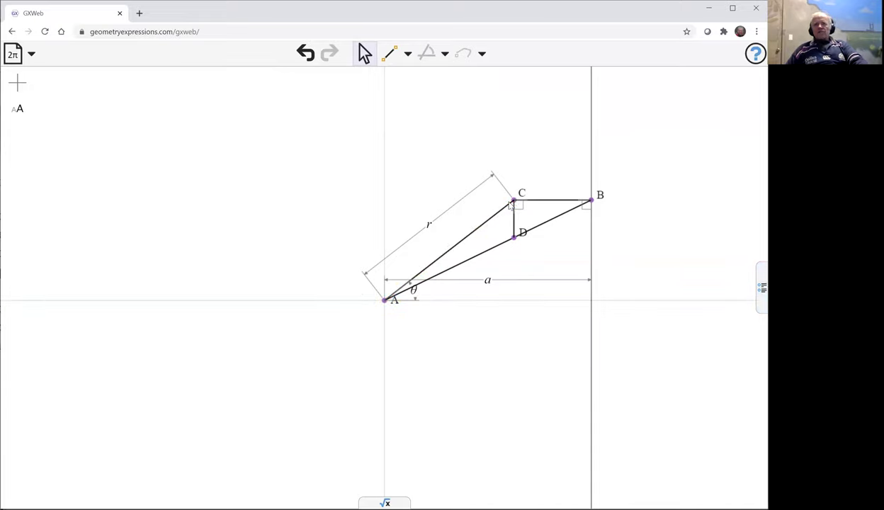
Move C to reshape the linkage, then trace point D's locus with θ as the parameter.
{"action": "left_click_drag", "start_coordinate": [512, 195], "coordinate": [550, 247]}
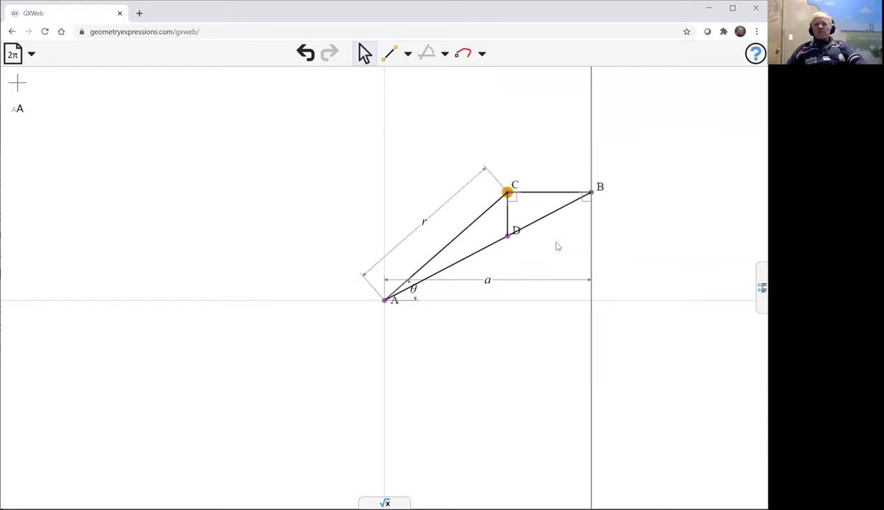
{"action": "left_click", "coordinate": [558, 247]}
{"action": "left_click", "coordinate": [508, 238]}
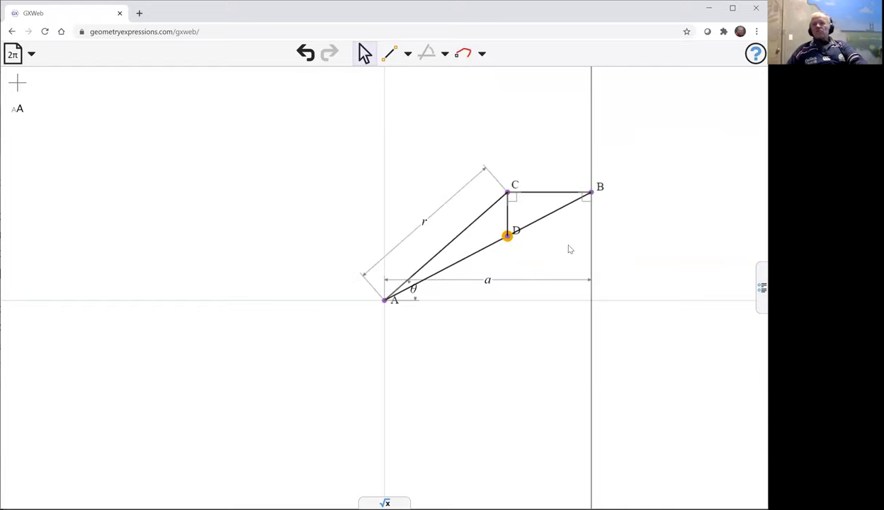
{"action": "left_click", "coordinate": [463, 54]}
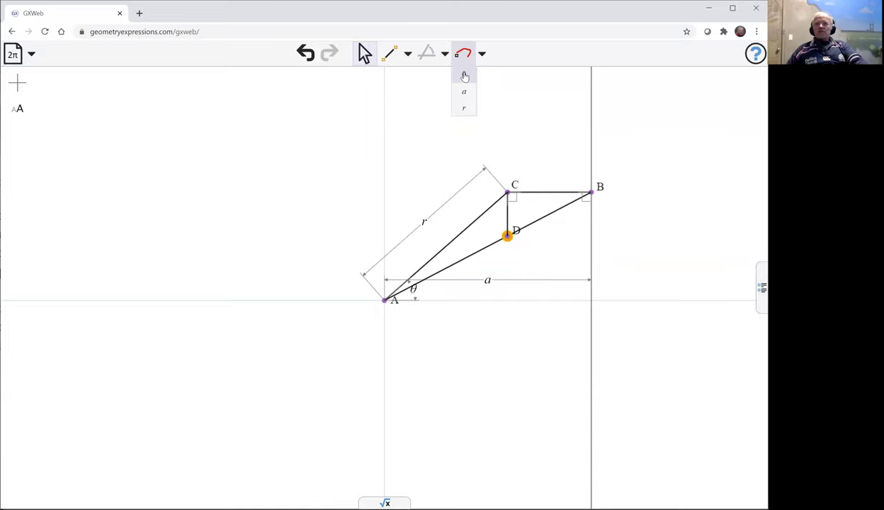
{"action": "left_click", "coordinate": [464, 75]}
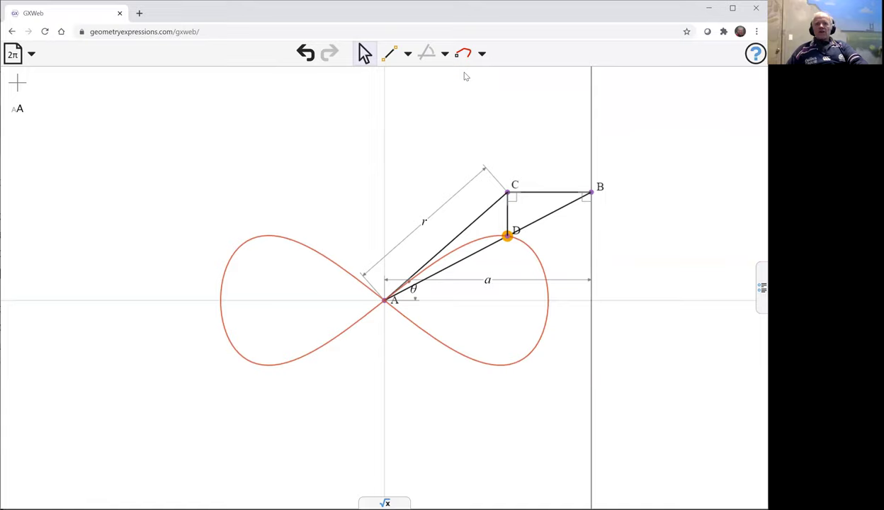
{"action": "left_click_drag", "start_coordinate": [595, 231], "coordinate": [587, 188]}
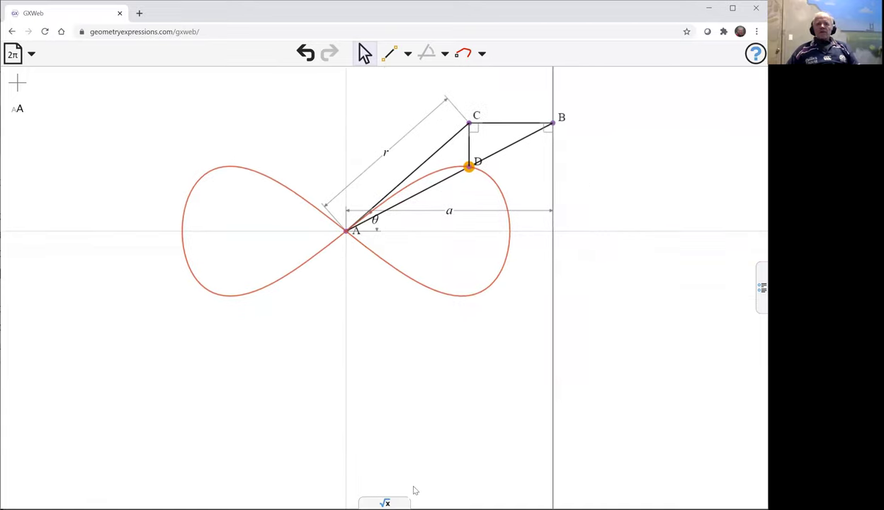
Compute equation(K0) in the algebra panel, giving X⁴+Y²·a²−X²·r².
{"action": "left_click", "coordinate": [386, 502]}
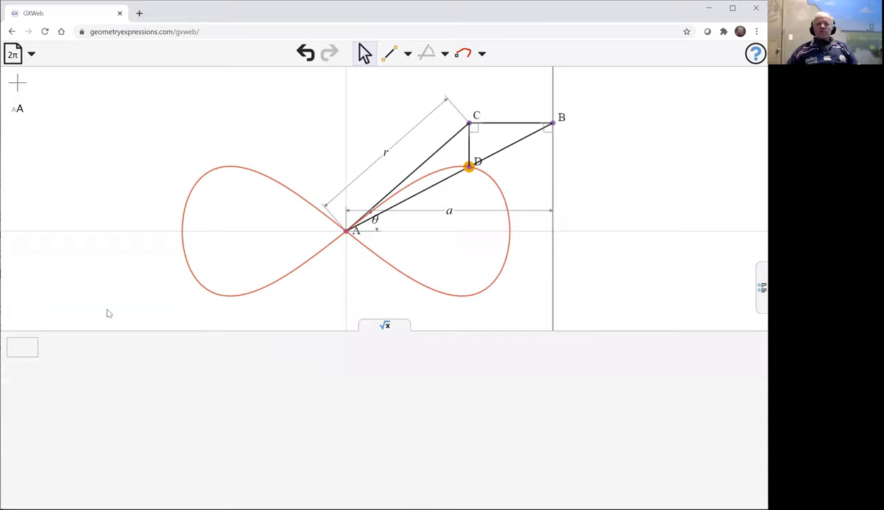
{"action": "left_click", "coordinate": [31, 344]}
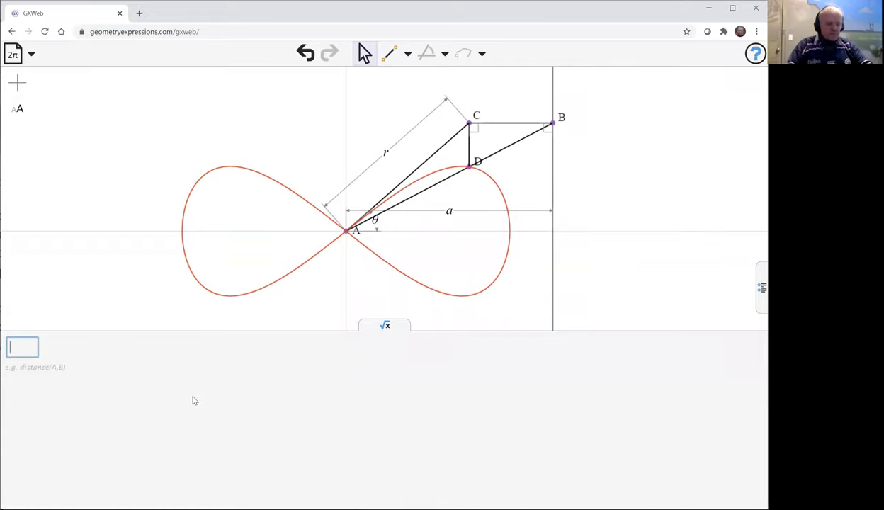
{"action": "type", "text": "equati"}
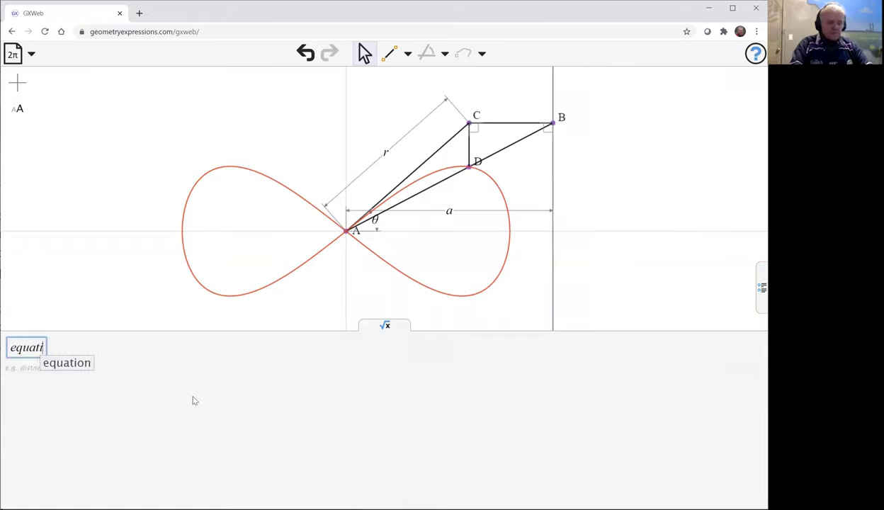
{"action": "type", "text": "on("}
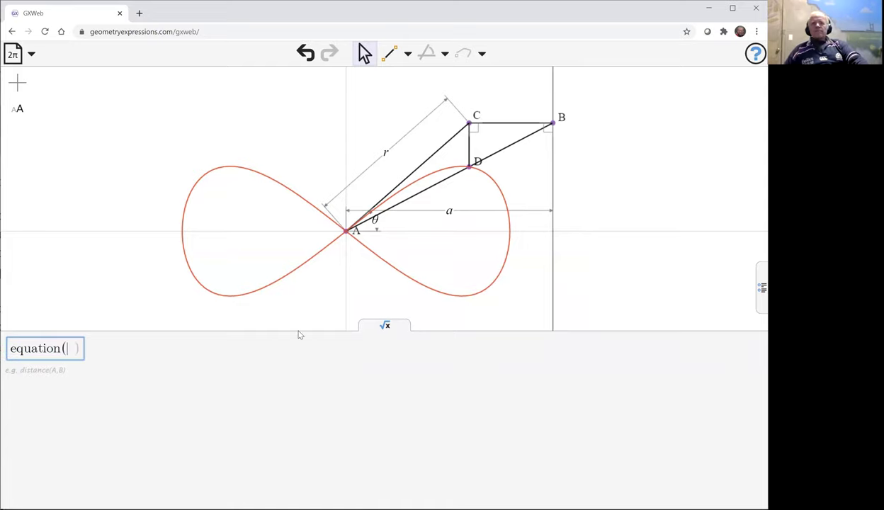
{"action": "left_click", "coordinate": [288, 280]}
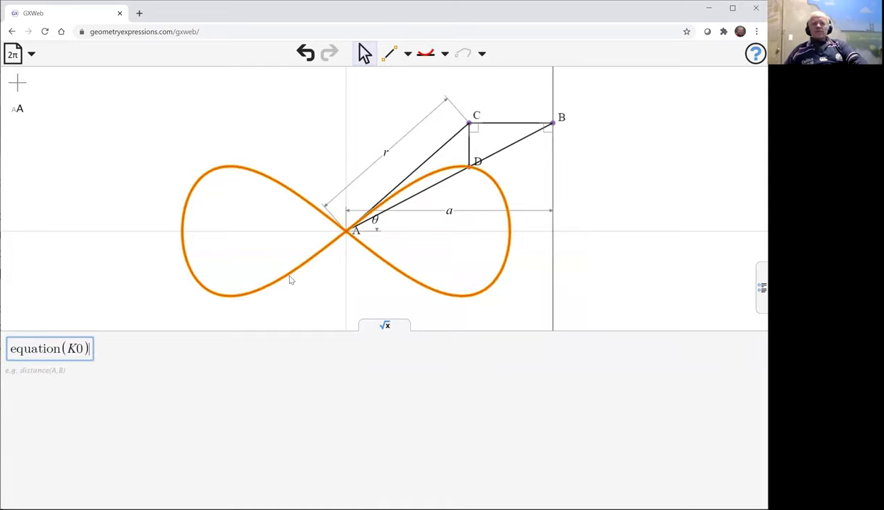
{"action": "key", "text": "Return"}
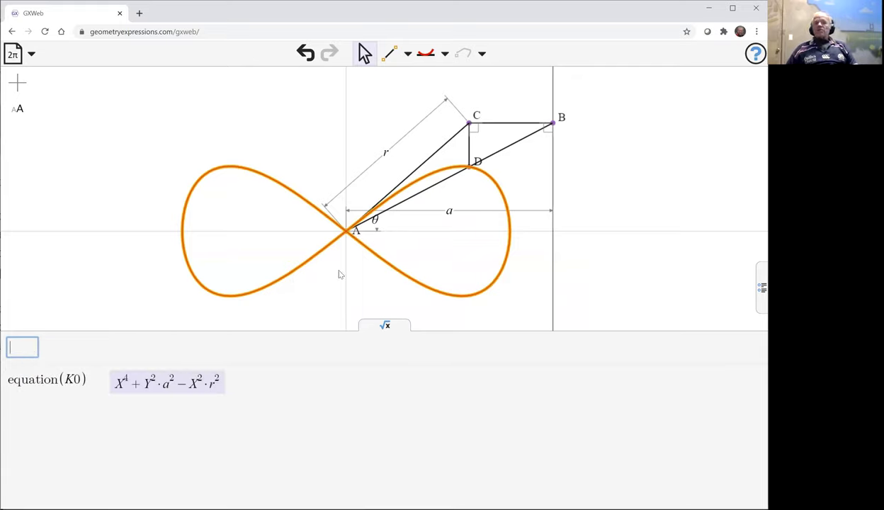
{"action": "left_click", "coordinate": [616, 160]}
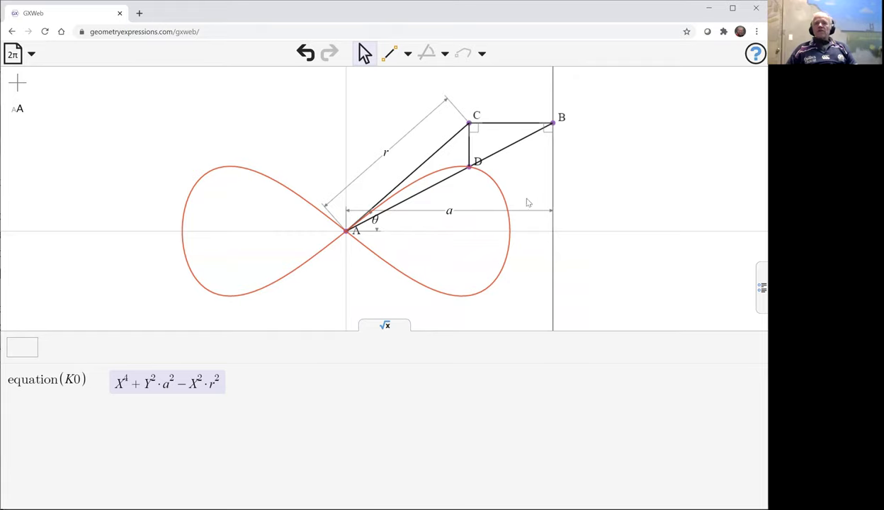
Change the vertical line's distance dimension from a to r.
{"action": "double_click", "coordinate": [449, 212]}
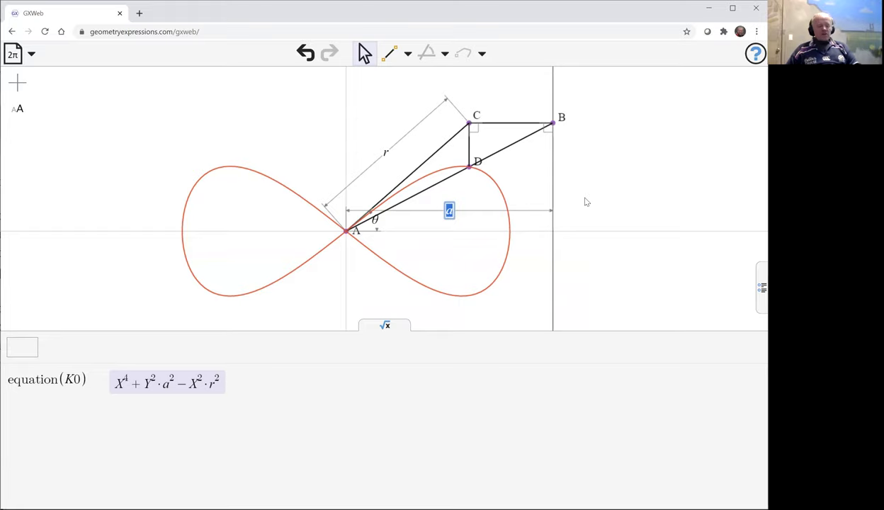
{"action": "type", "text": "r"}
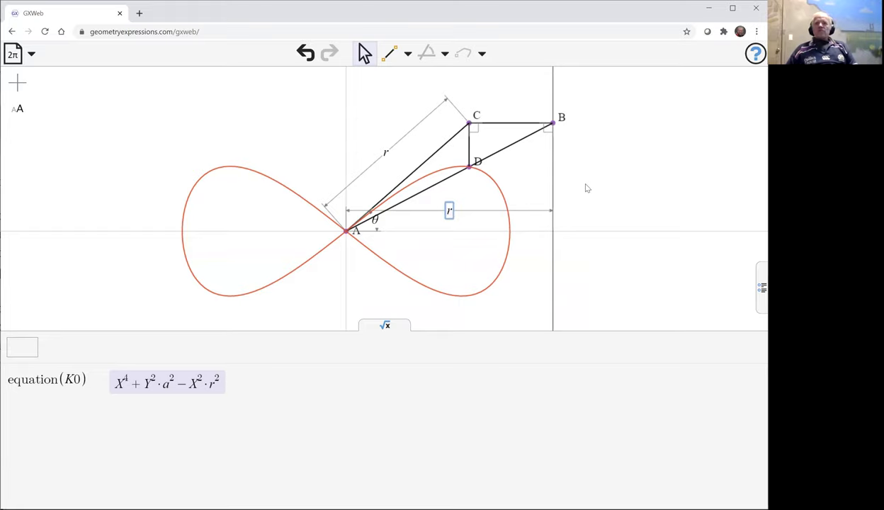
{"action": "key", "text": "Return"}
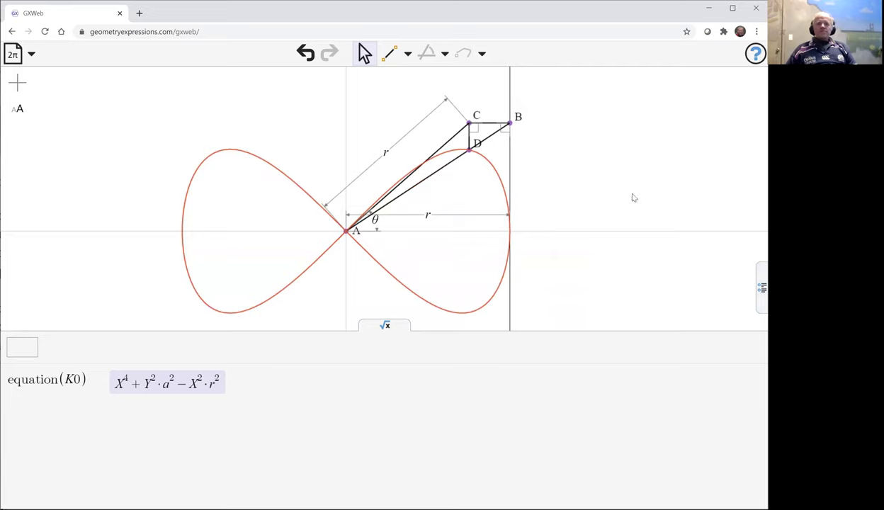
Enter equation(K0) again to get X⁴−X²·r²+Y²·r² for a = r.
{"action": "mouse_move", "coordinate": [203, 388]}
{"action": "left_click", "coordinate": [25, 351]}
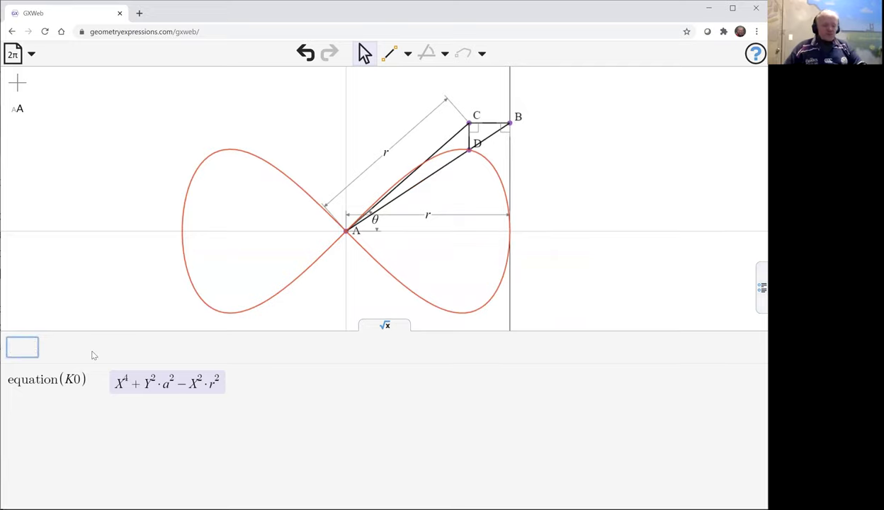
{"action": "type", "text": "equa"}
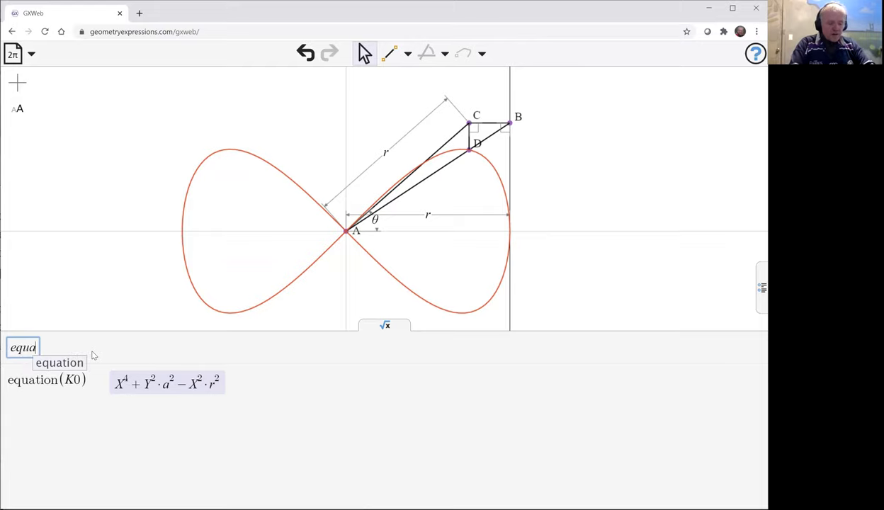
{"action": "type", "text": "tion("}
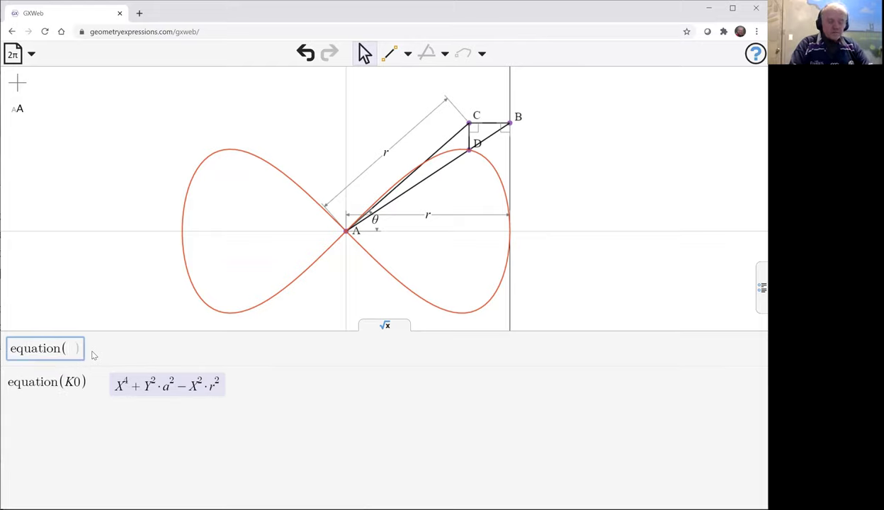
{"action": "type", "text": "K0"}
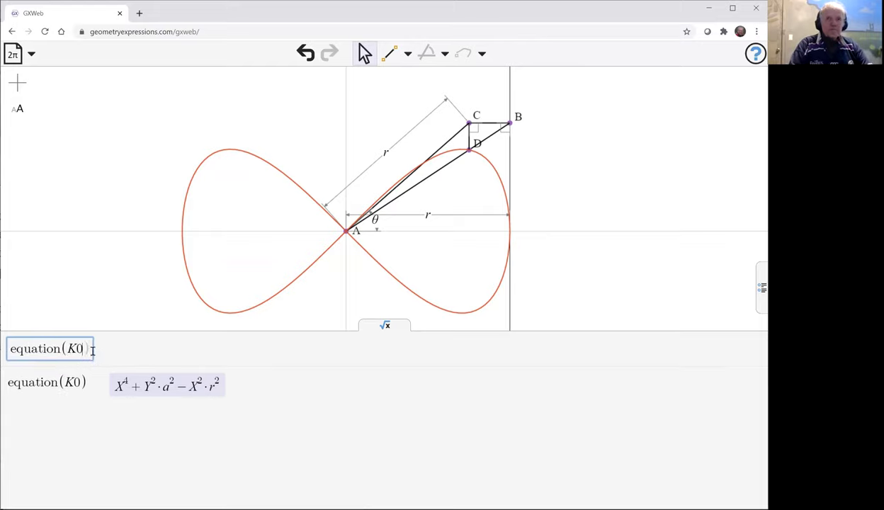
{"action": "key", "text": "Return"}
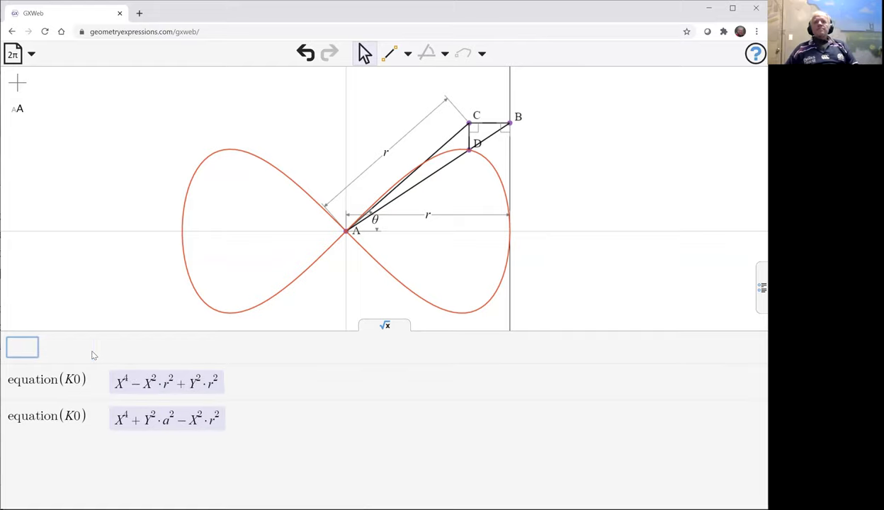